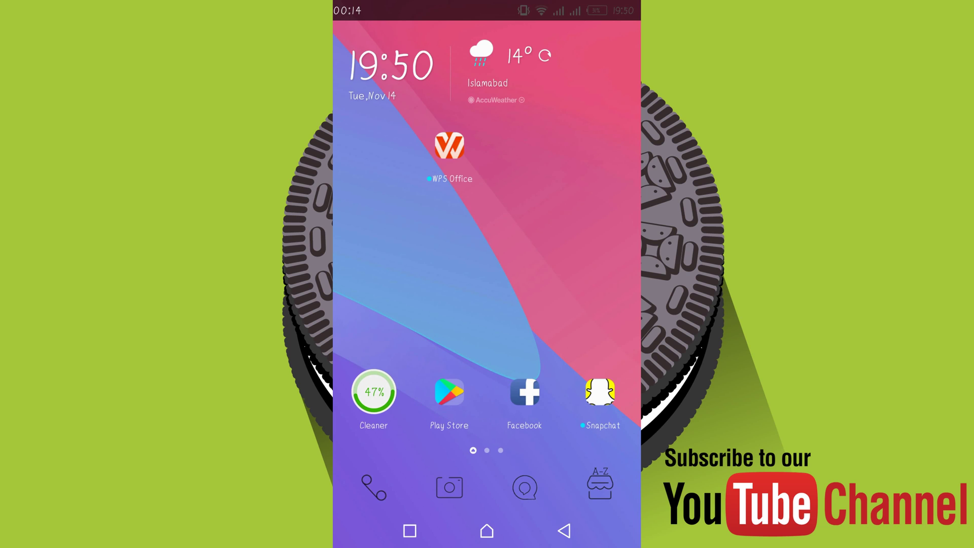
# - Search Google Play for 'hifont' and open the installed HiFont app's store page
pyautogui.click(449, 392)
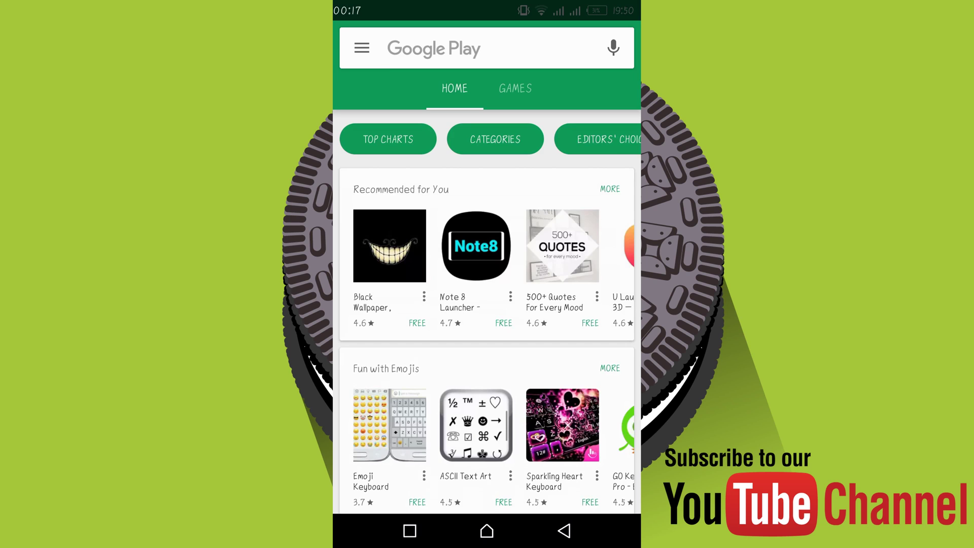
pyautogui.click(487, 48)
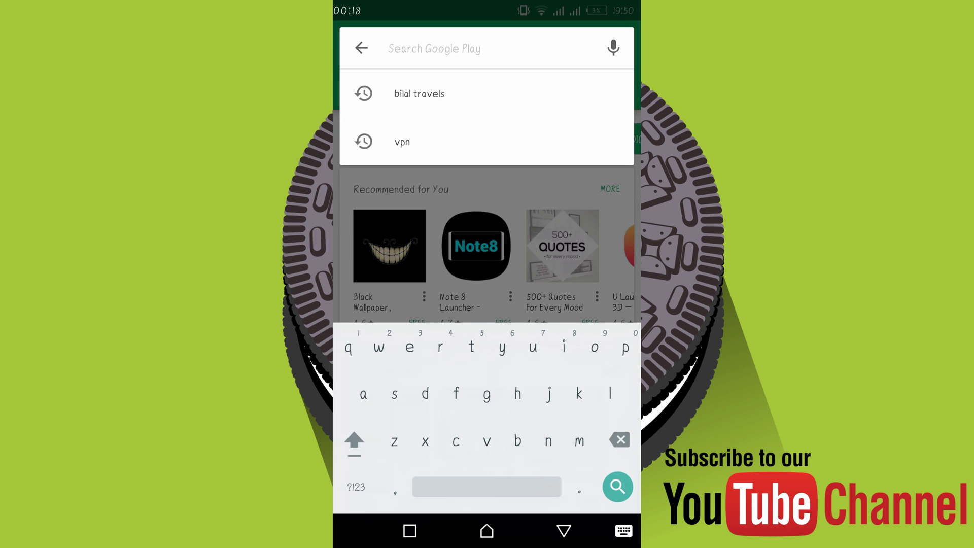
pyautogui.click(517, 394)
pyautogui.write('font')
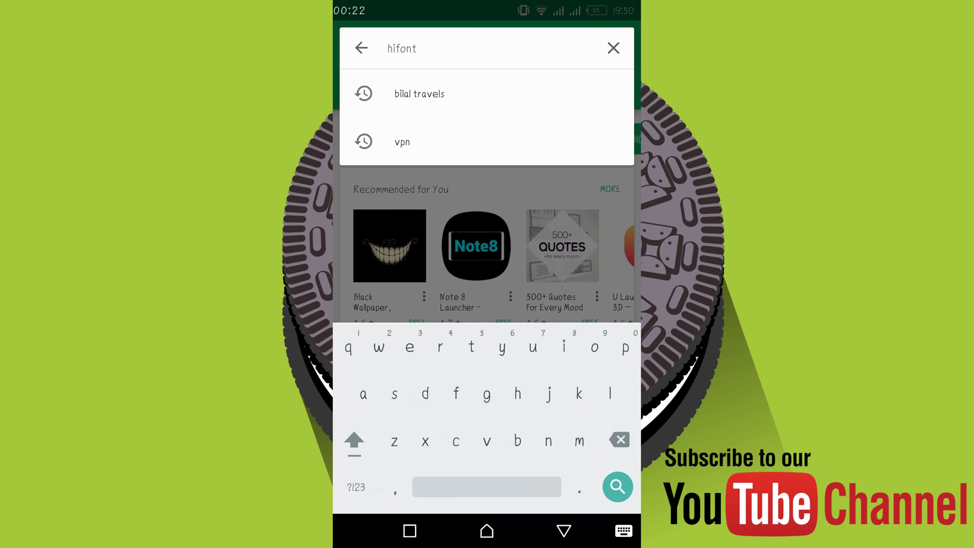
pyautogui.click(616, 486)
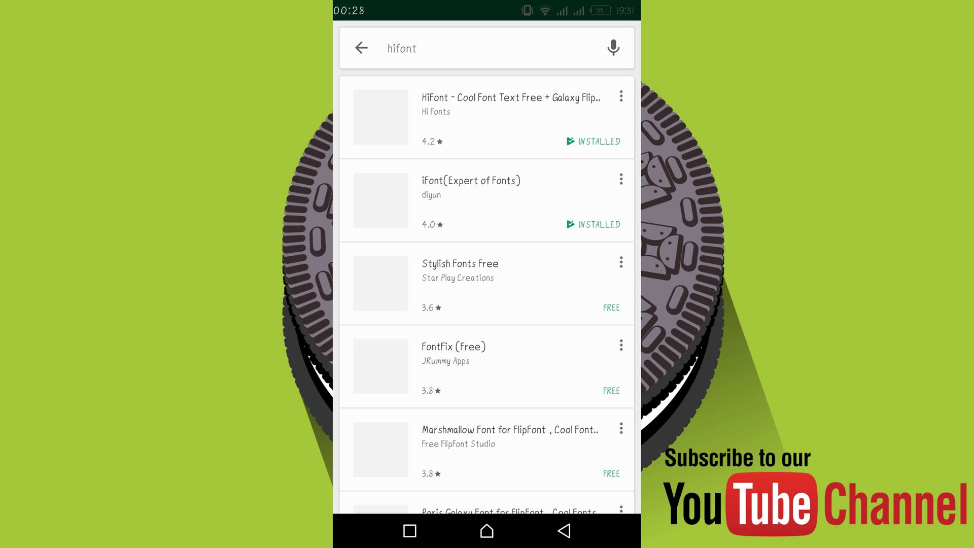
pyautogui.click(487, 118)
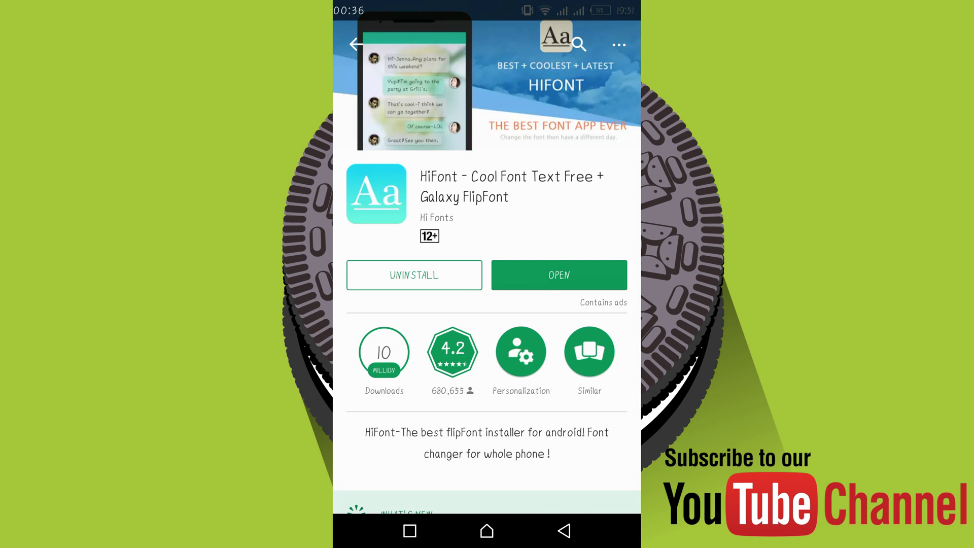
# - Search 'go la' and install GO Launcher - 3D parallax Themes & HD Wallpapers, accepting permissions
pyautogui.click(578, 44)
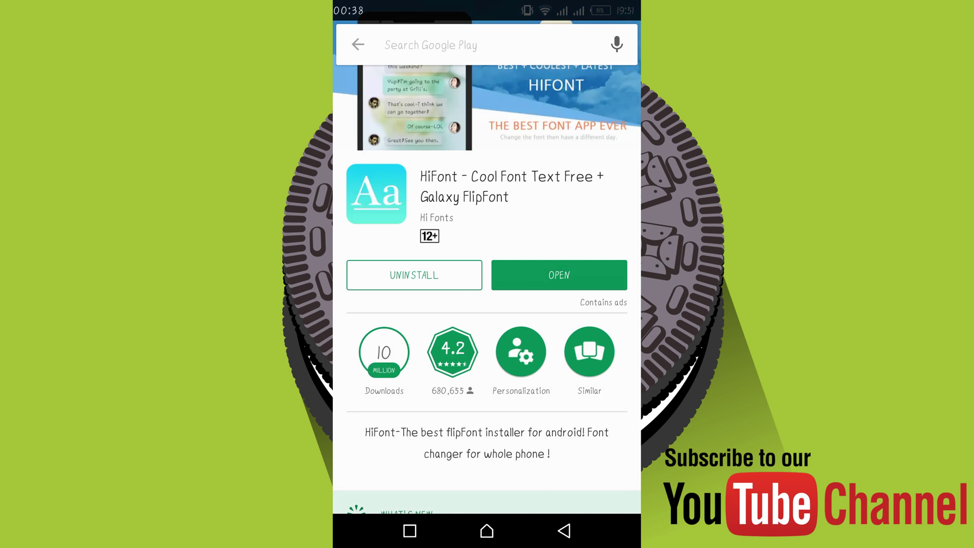
pyautogui.write('go la')
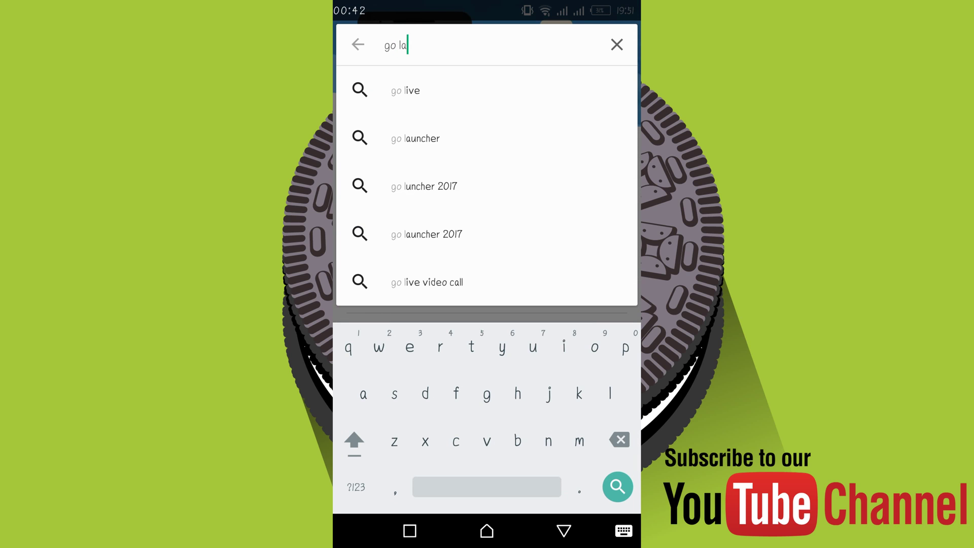
pyautogui.write('y')
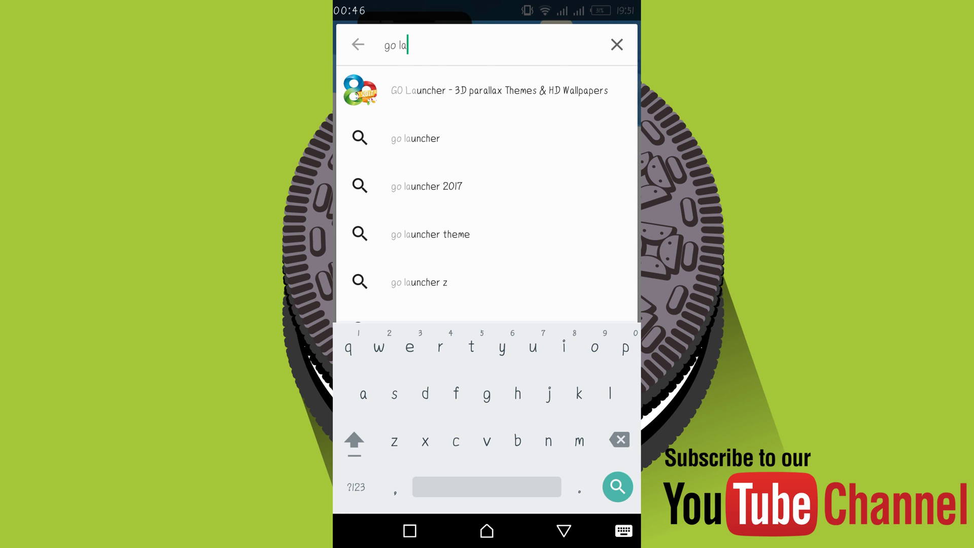
pyautogui.click(499, 89)
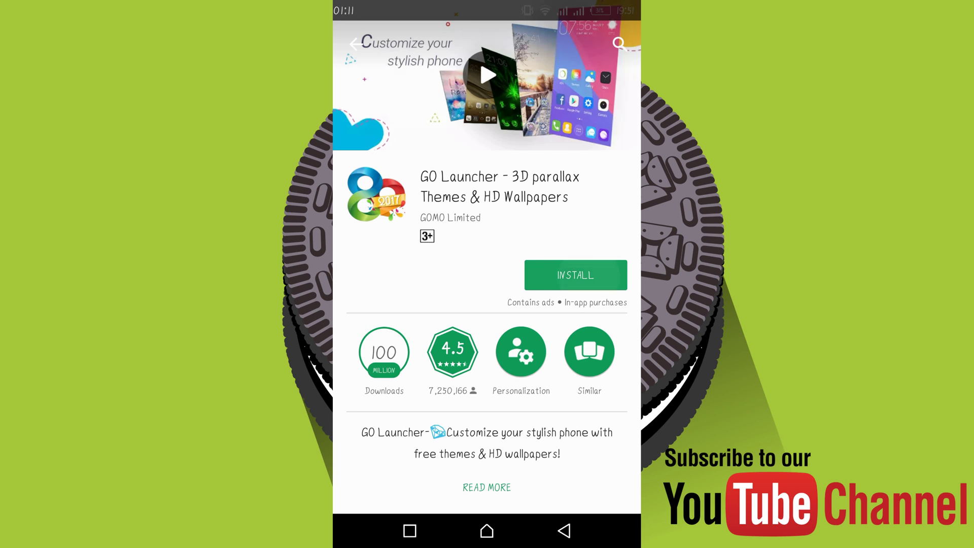
pyautogui.click(575, 275)
pyautogui.click(563, 470)
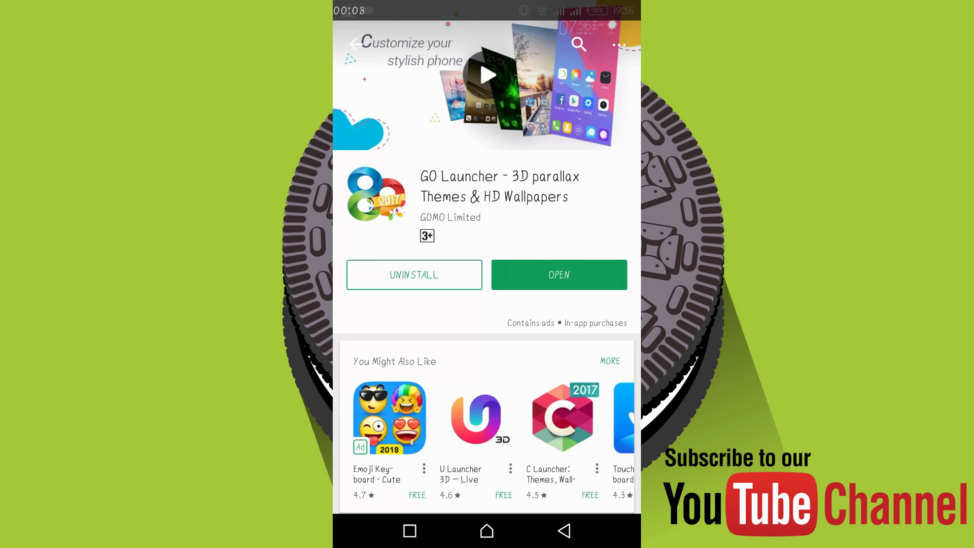
# - Launch GO Launcher Z past its welcome screen and page the app drawer to Hifont
pyautogui.click(559, 275)
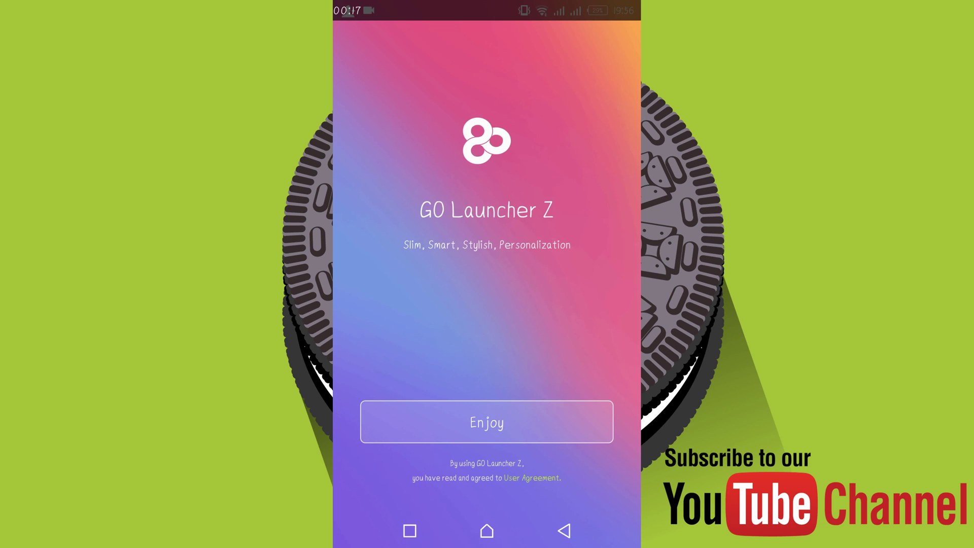
pyautogui.click(487, 421)
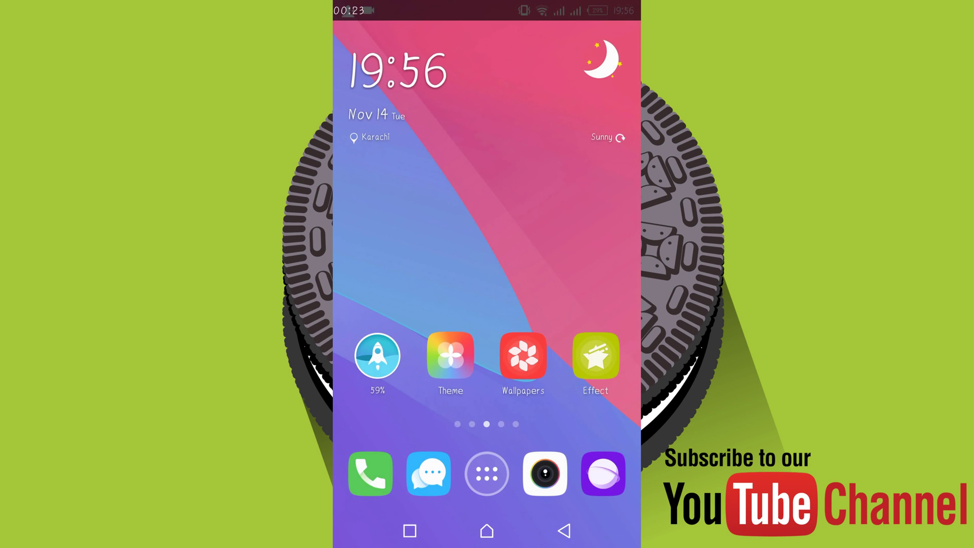
pyautogui.moveTo(578, 228)
pyautogui.mouseDown()
pyautogui.moveTo(381, 229)
pyautogui.moveTo(578, 228)
pyautogui.mouseUp()
pyautogui.click(486, 473)
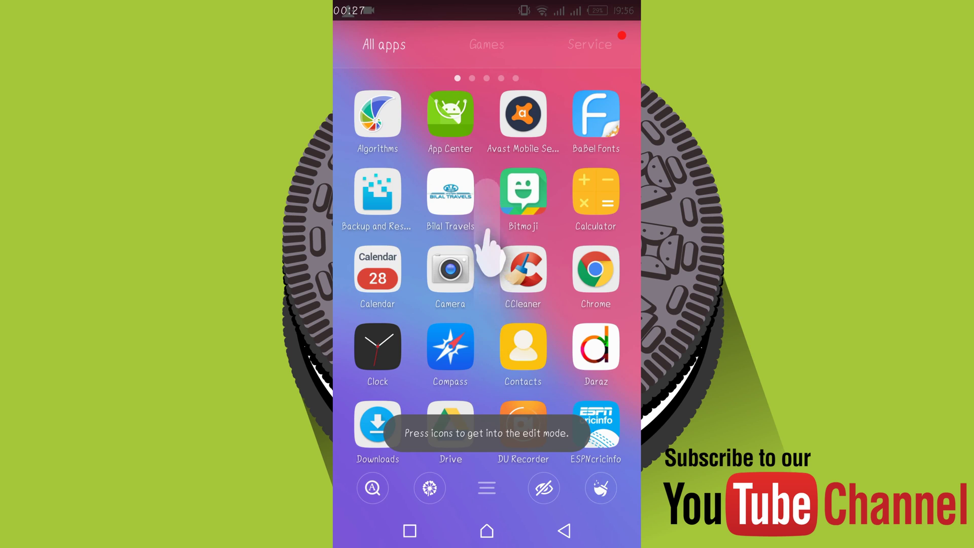
pyautogui.moveTo(489, 350); pyautogui.dragTo(489, 190)
pyautogui.moveTo(564, 267); pyautogui.dragTo(410, 267)
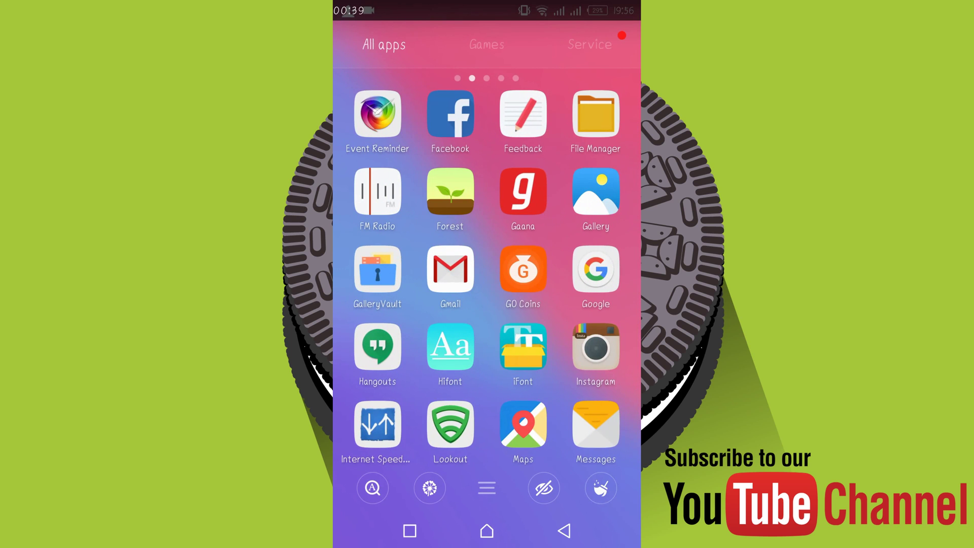
# - Launch HiFont and browse its HOT, colour and NEW font lists
pyautogui.click(451, 347)
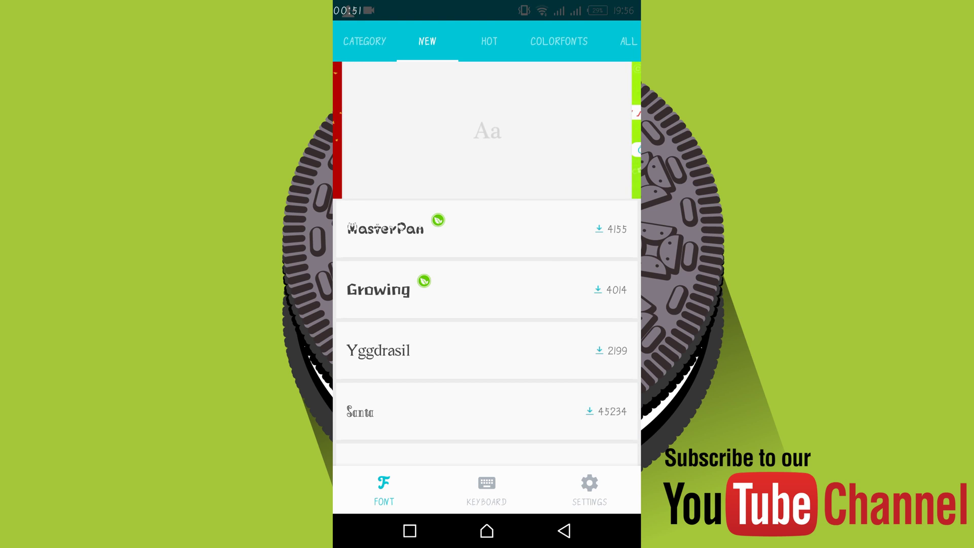
pyautogui.click(489, 41)
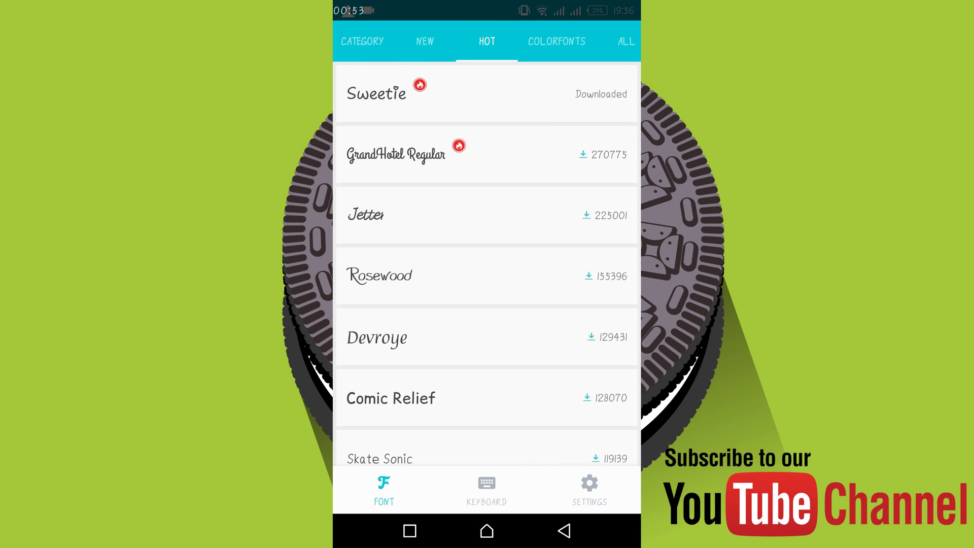
pyautogui.click(559, 42)
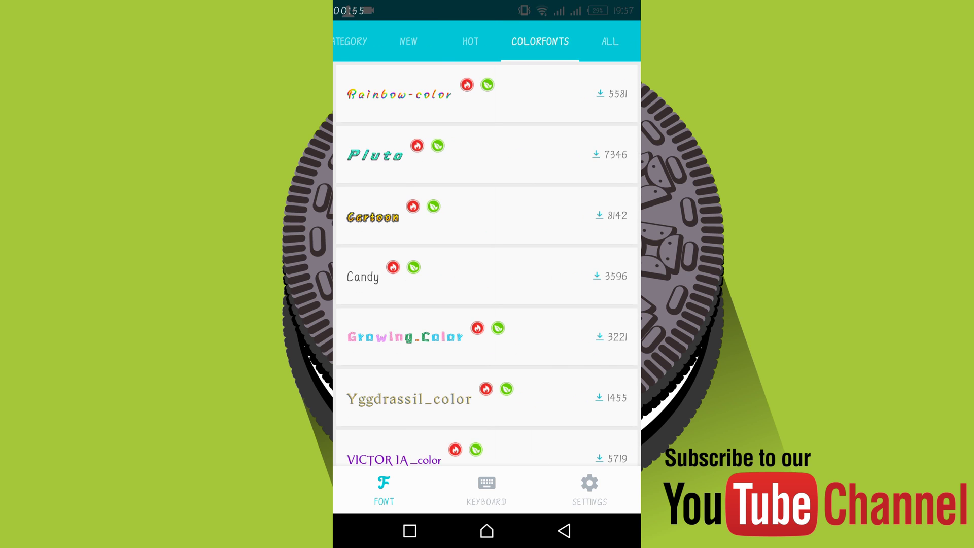
pyautogui.click(408, 41)
pyautogui.scroll(-3, 487, 305)
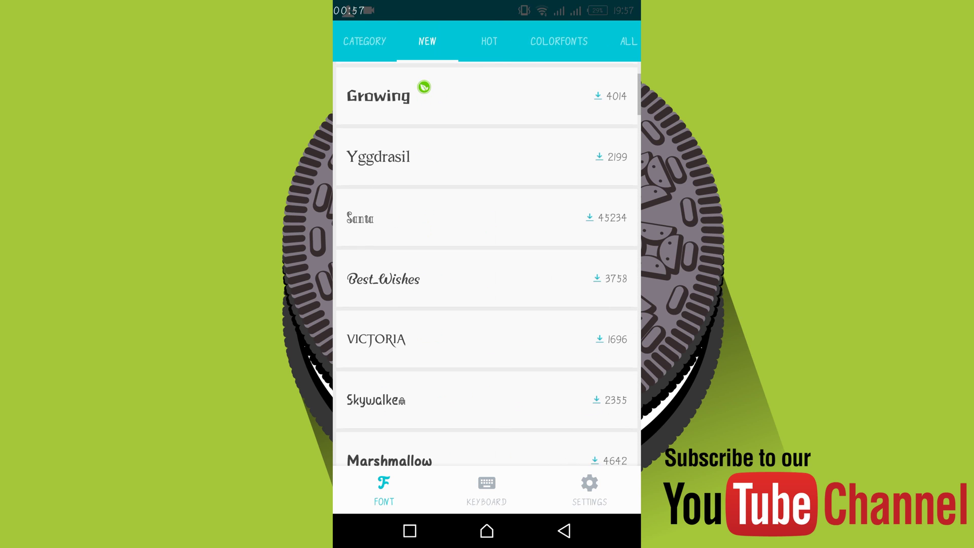
# - Download the Yggdrasil font from its preview page, then bring up recent apps
pyautogui.click(378, 150)
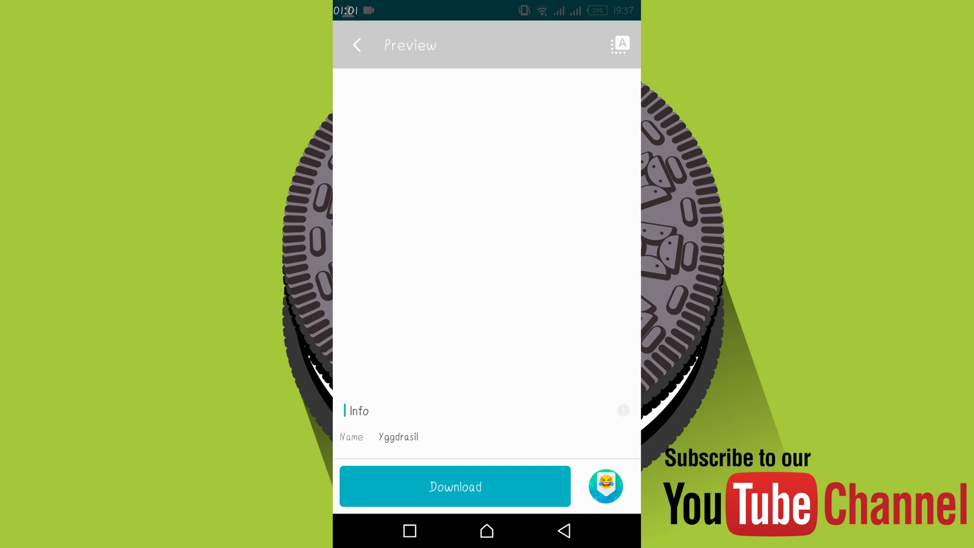
pyautogui.click(455, 486)
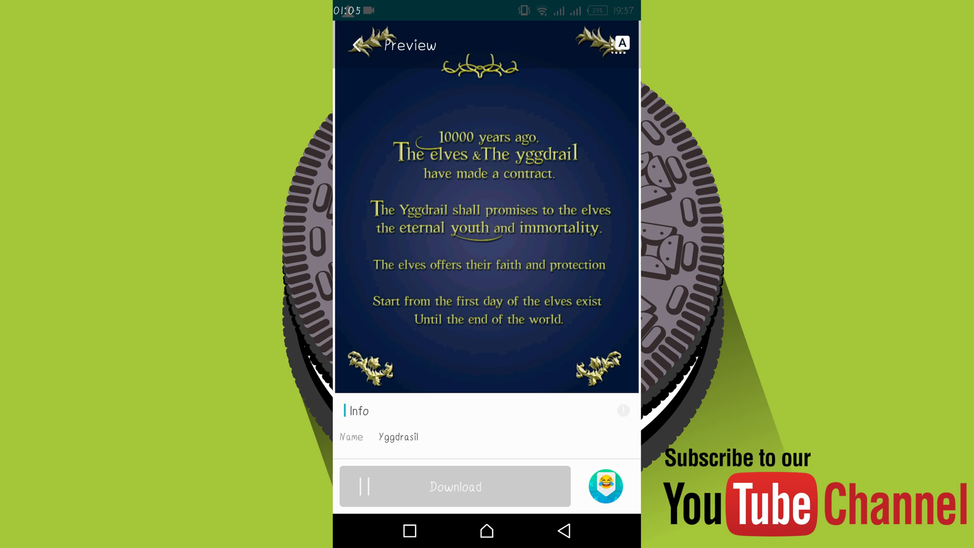
pyautogui.click(409, 530)
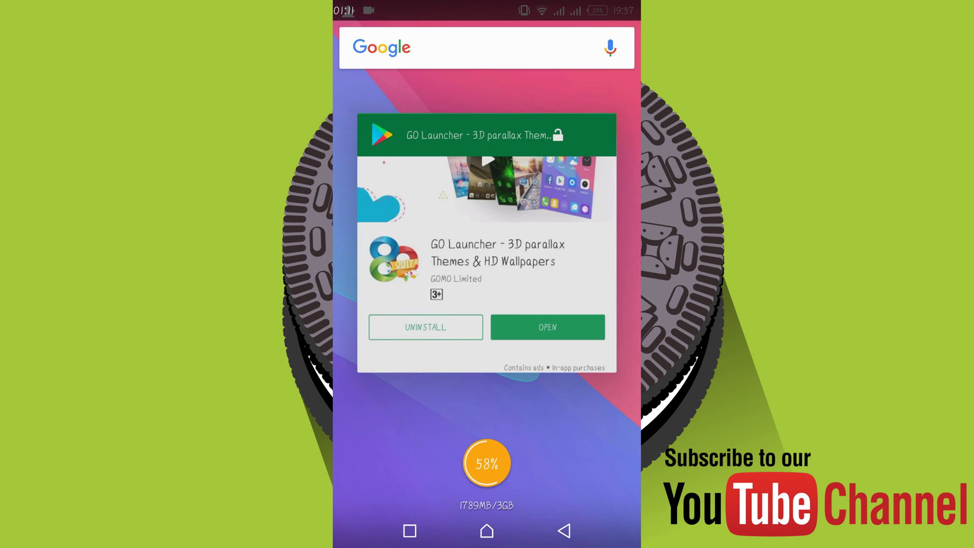
# - Use GO Launcher Z as the home app just once and open its menu for Preferences
pyautogui.click(485, 530)
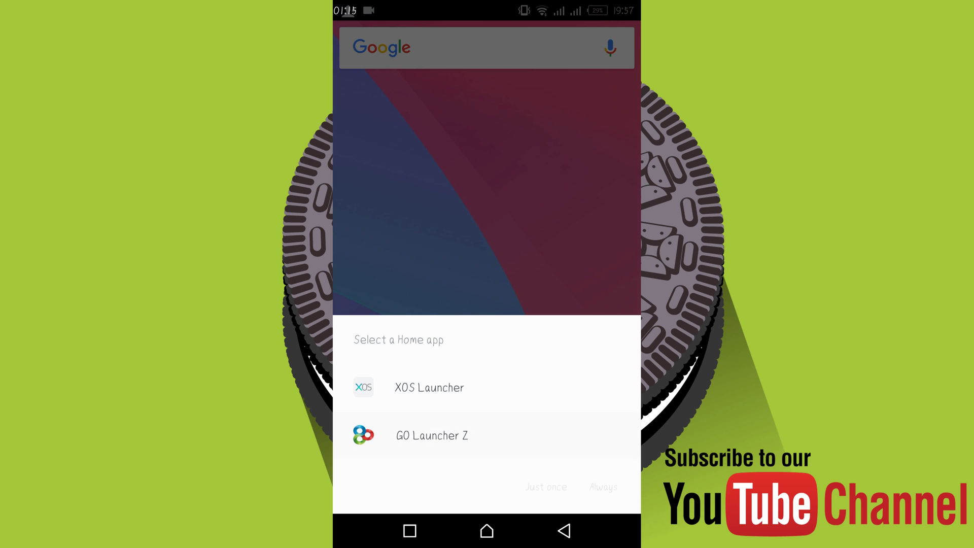
pyautogui.click(432, 435)
pyautogui.click(545, 487)
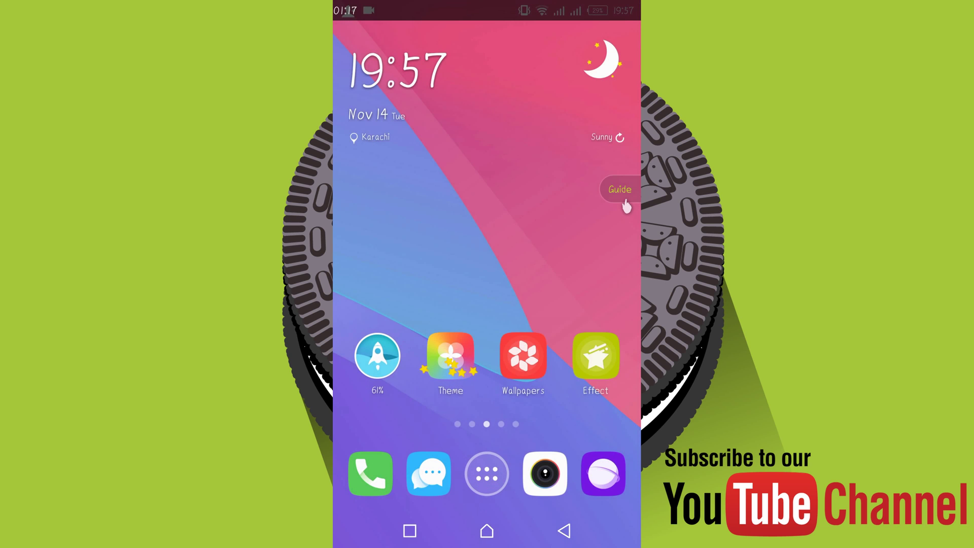
pyautogui.click(619, 190)
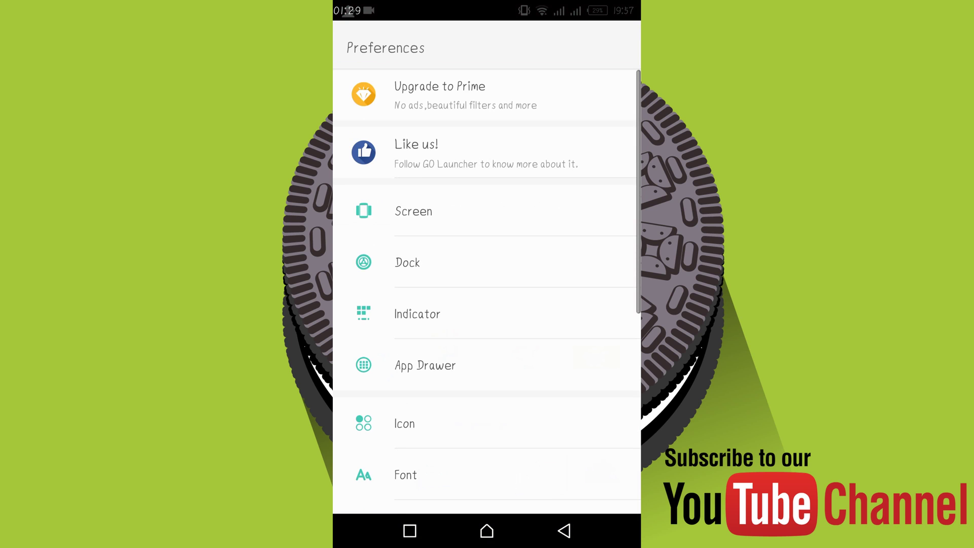
pyautogui.scroll(-3, 487, 305)
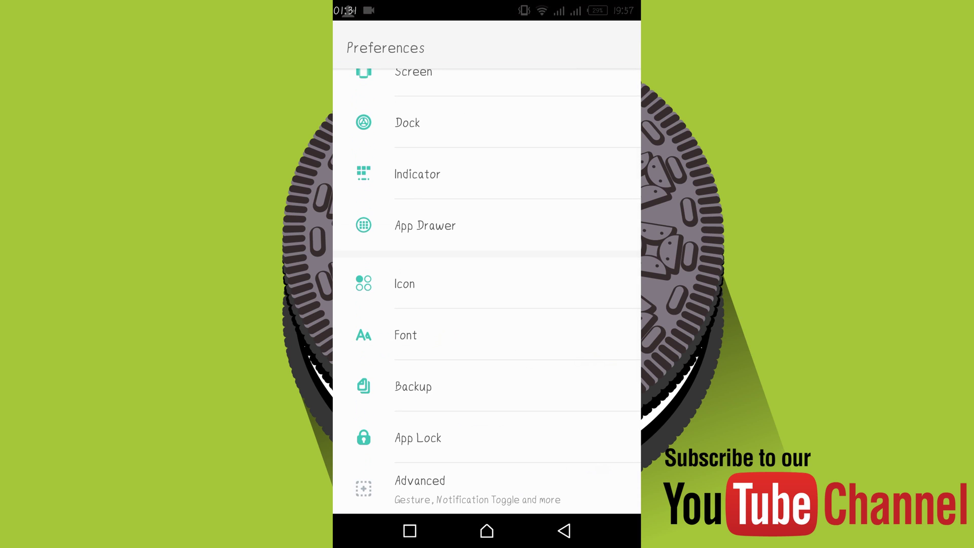
# - Open the Font section of GO Launcher Z's Preferences
pyautogui.click(486, 334)
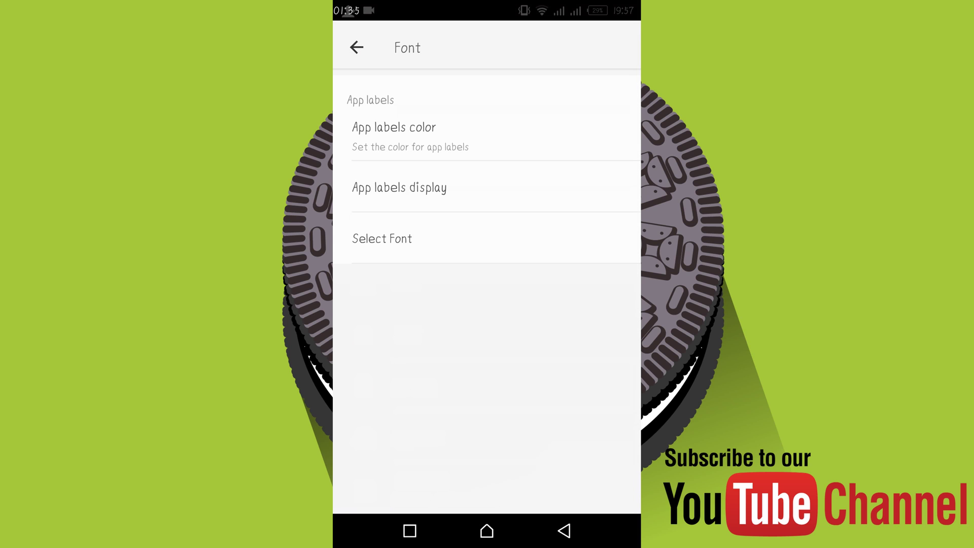
# - Scan for installed font packs, then choose Roboto-Black [Photos] as the app label font
pyautogui.click(487, 239)
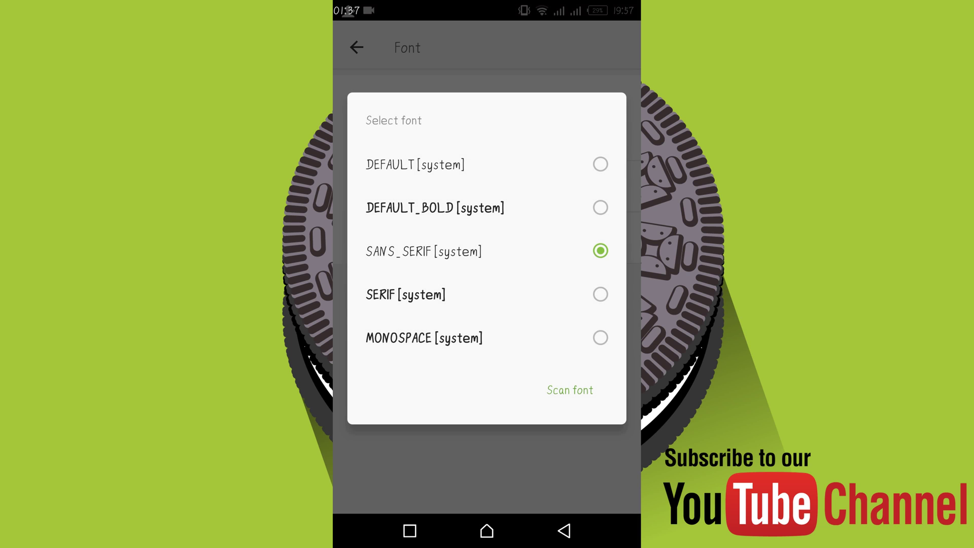
pyautogui.click(570, 390)
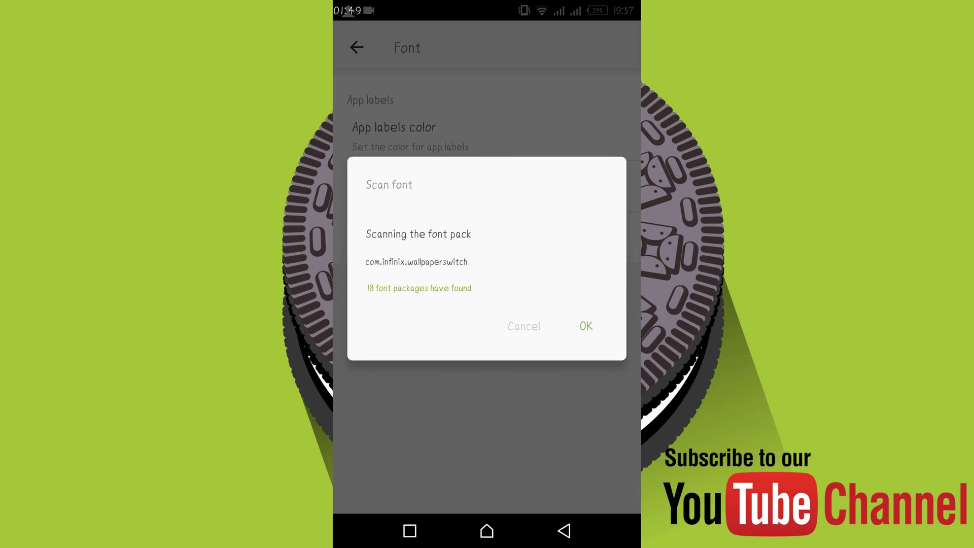
pyautogui.click(586, 326)
pyautogui.click(383, 238)
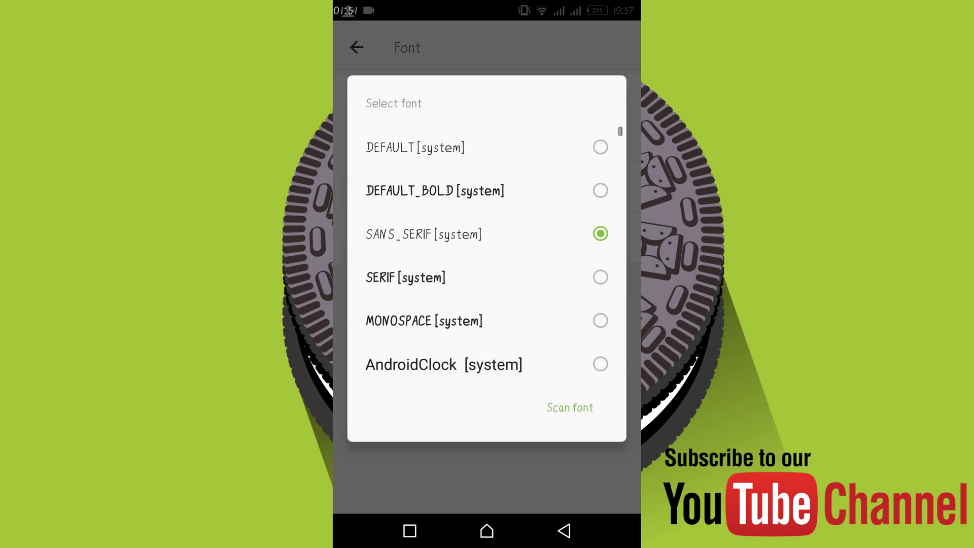
pyautogui.scroll(-3, 487, 266)
pyautogui.scroll(-5, 487, 266)
pyautogui.scroll(-5, 487, 267)
pyautogui.scroll(-3, 486, 266)
pyautogui.scroll(-3, 487, 266)
pyautogui.scroll(-5, 487, 266)
pyautogui.scroll(-5, 487, 266)
pyautogui.scroll(-5, 487, 266)
pyautogui.scroll(-5, 487, 266)
pyautogui.scroll(-5, 486, 266)
pyautogui.scroll(2, 487, 266)
pyautogui.scroll(-3, 487, 266)
pyautogui.scroll(-4, 487, 266)
pyautogui.scroll(-1, 487, 266)
pyautogui.scroll(3, 487, 267)
pyautogui.scroll(3, 487, 266)
pyautogui.scroll(5, 486, 266)
pyautogui.scroll(4, 487, 266)
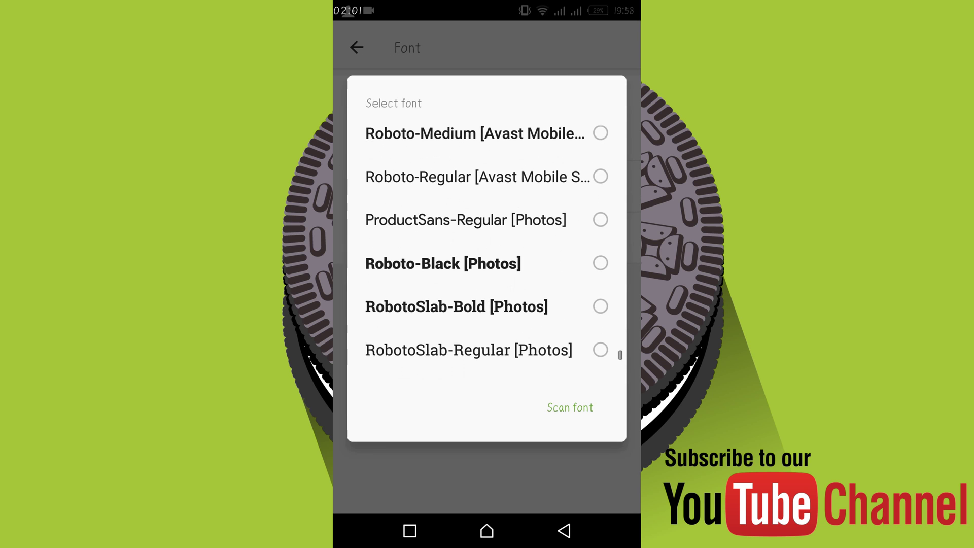
pyautogui.click(443, 263)
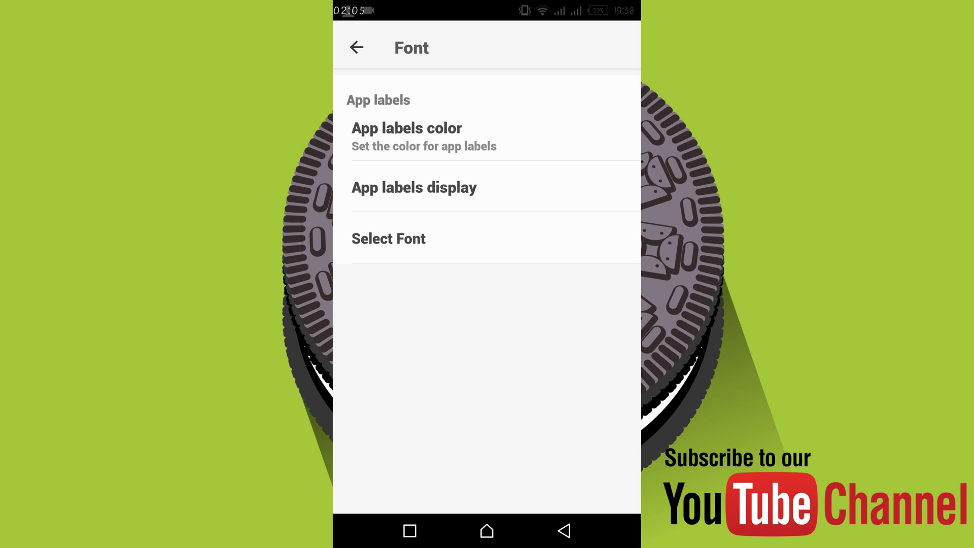
# - Go home and flip through the app drawer pages showing the new bold labels
pyautogui.click(409, 530)
pyautogui.click(486, 530)
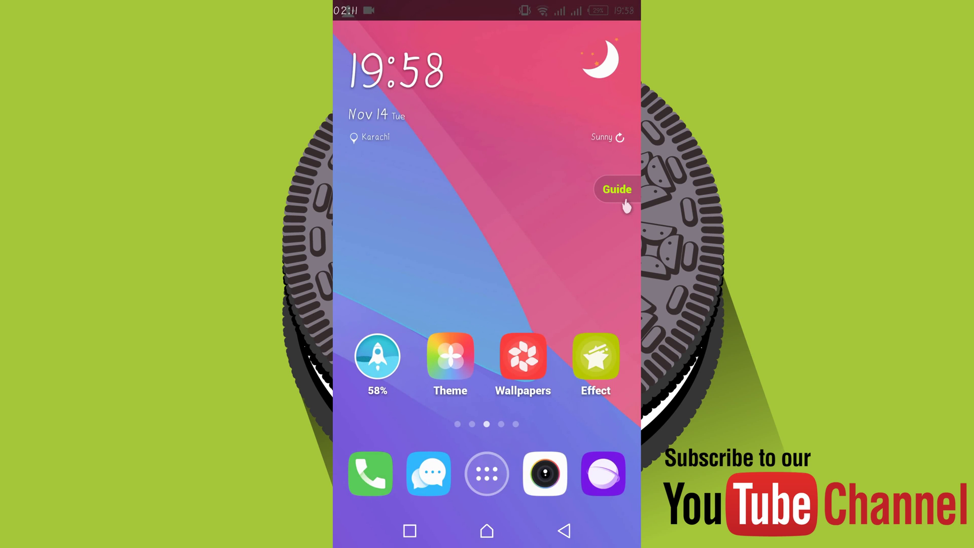
pyautogui.click(486, 474)
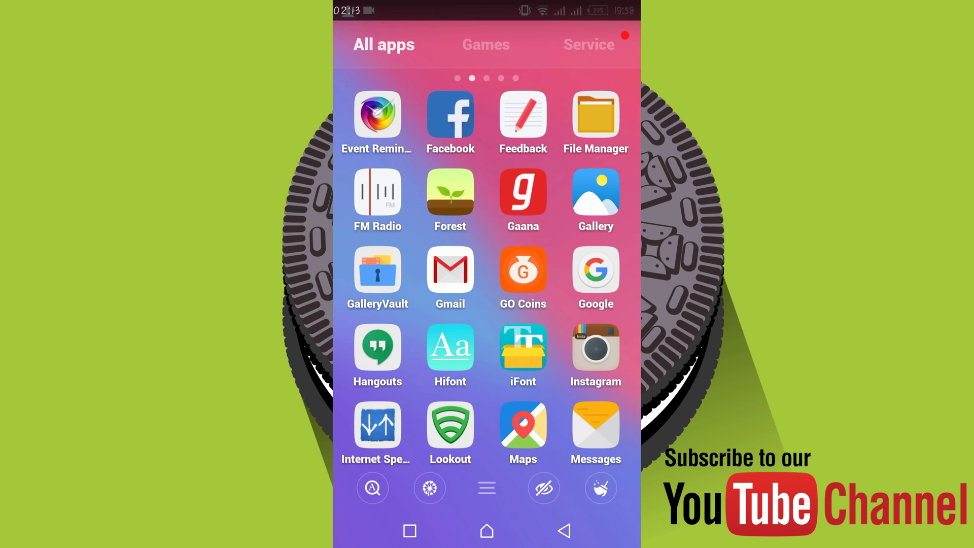
pyautogui.moveTo(594, 274); pyautogui.dragTo(365, 274)
pyautogui.moveTo(594, 274); pyautogui.dragTo(365, 274)
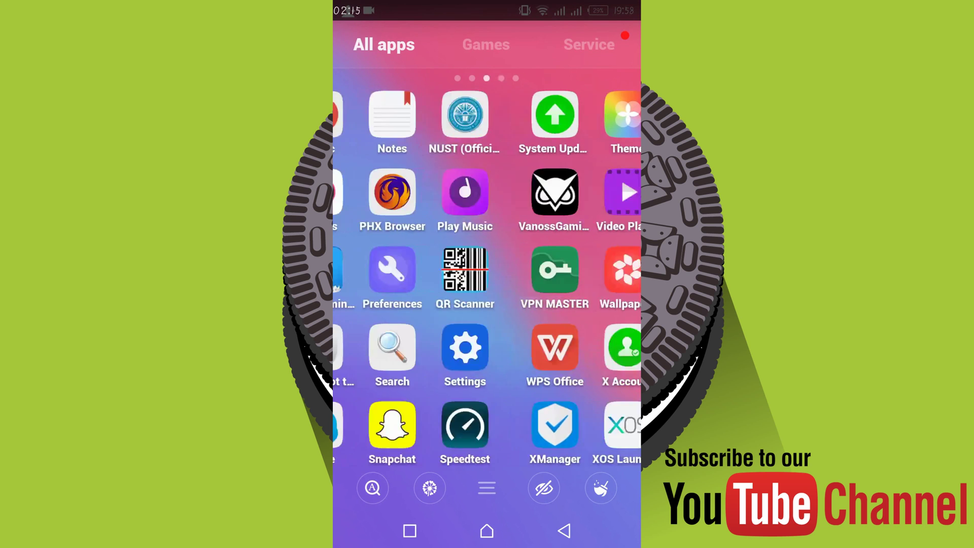
# - On the home screen, swipe to the next page and back to the clock page
pyautogui.click(486, 530)
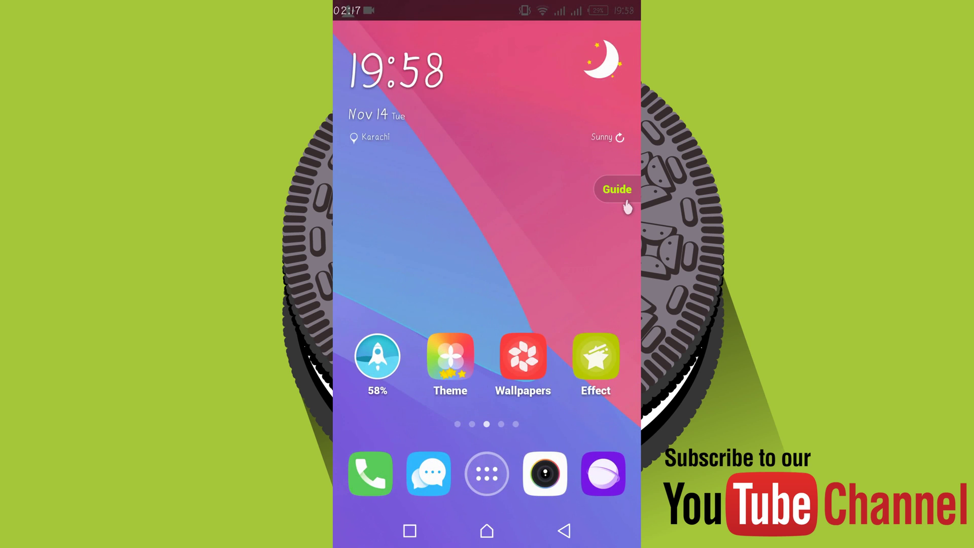
pyautogui.moveTo(564, 228); pyautogui.dragTo(381, 228)
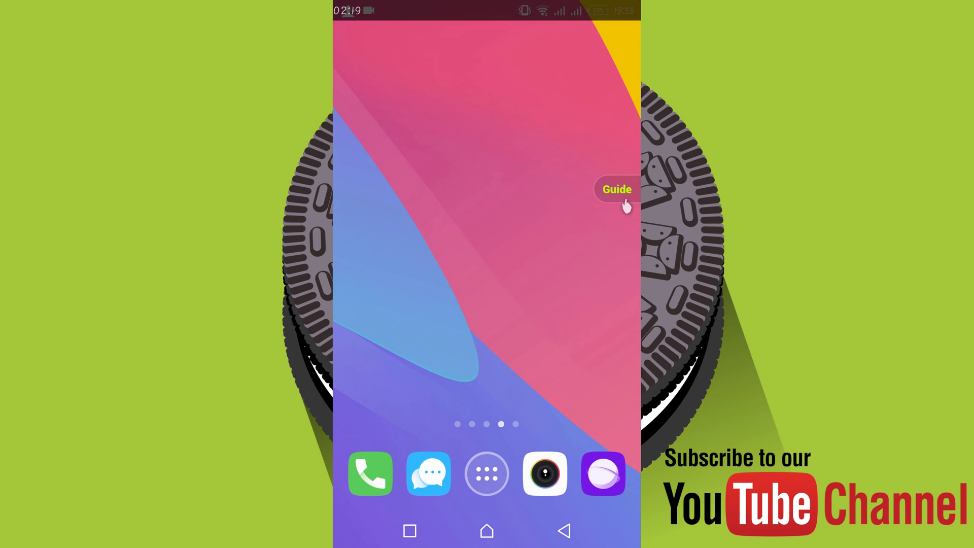
pyautogui.moveTo(381, 228); pyautogui.dragTo(563, 228)
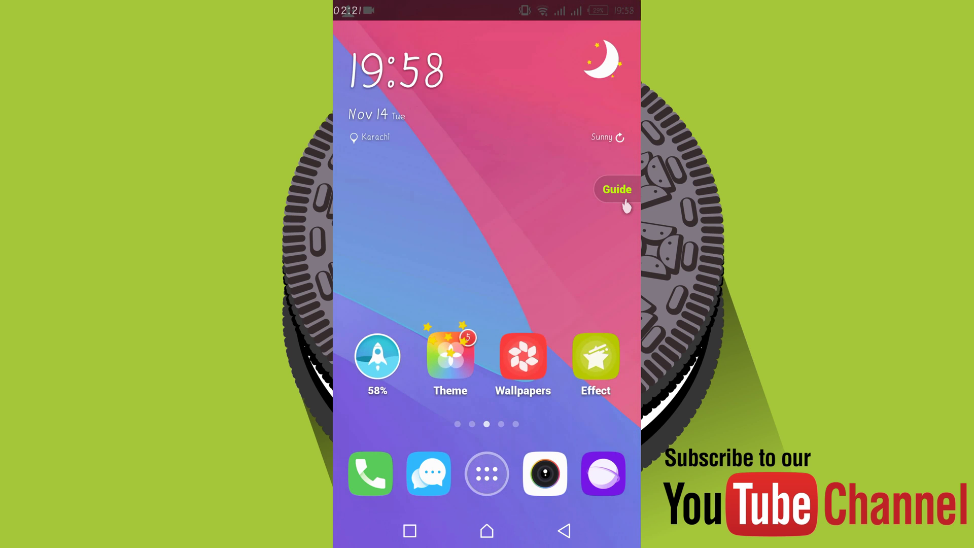